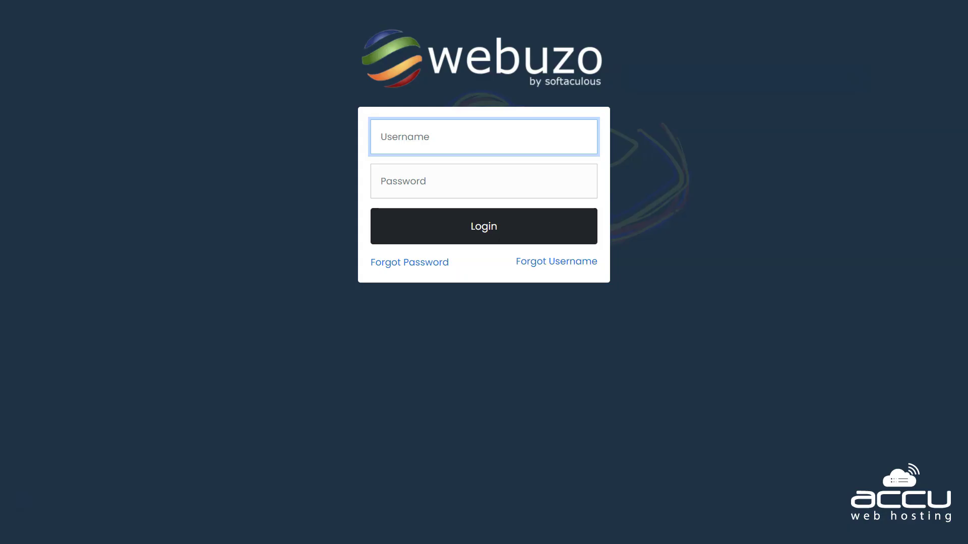
Sign in to the Webuzo admin panel as root with the admin password
{"action": "type", "text": "root"}
{"action": "key", "text": "Tab"}
{"action": "key", "text": "ctrl+v"}
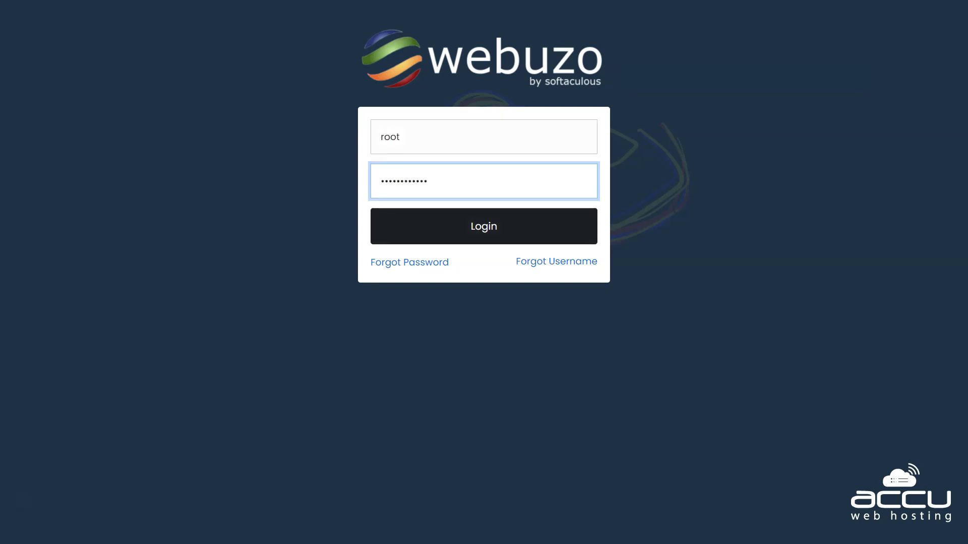
{"action": "key", "text": "Tab"}
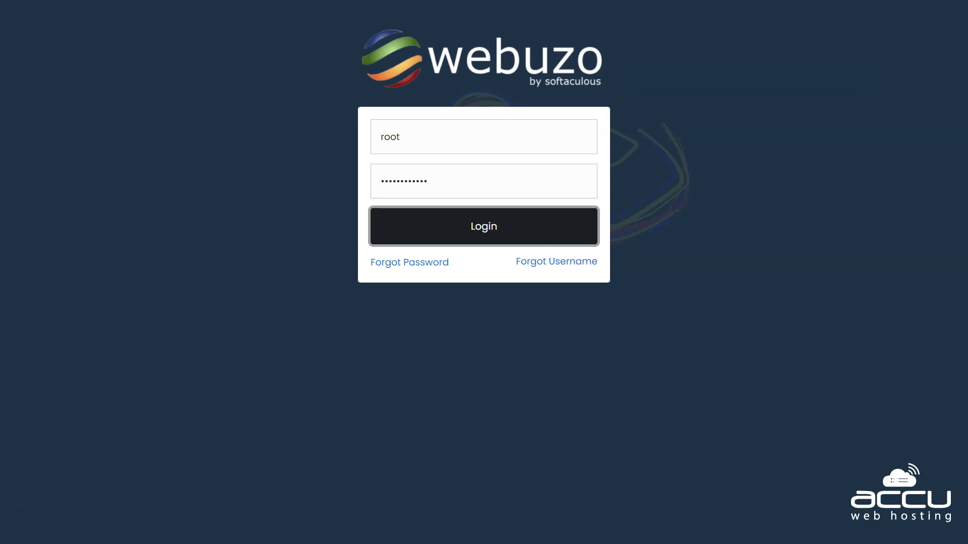
{"action": "key", "text": "Return"}
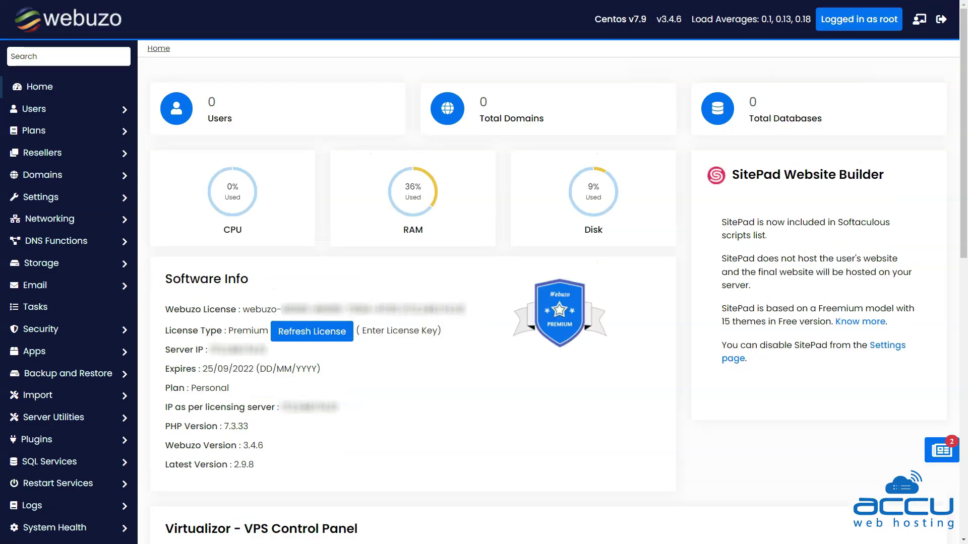
Add user accuweb for domain demovpstest.com with a contact e-mail and a generated, revealed password
{"action": "left_click", "coordinate": [34, 109]}
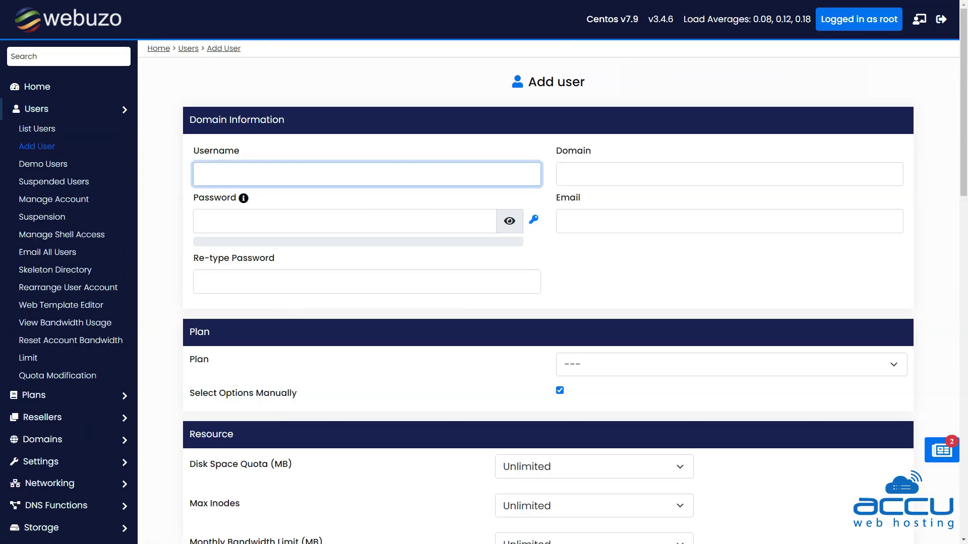
{"action": "type", "text": "accuweb"}
{"action": "left_click", "coordinate": [565, 174]}
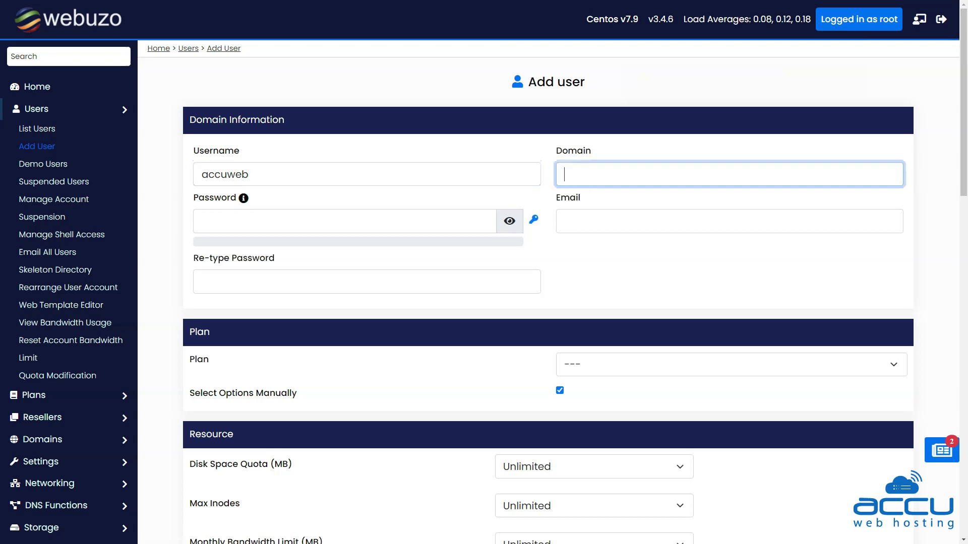
{"action": "type", "text": "demovpstest.com"}
{"action": "left_click", "coordinate": [729, 221]}
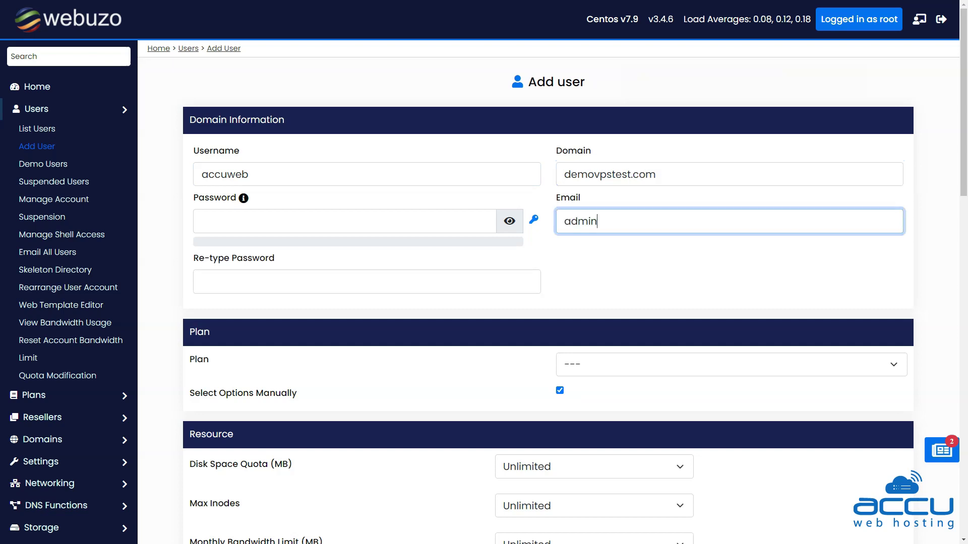
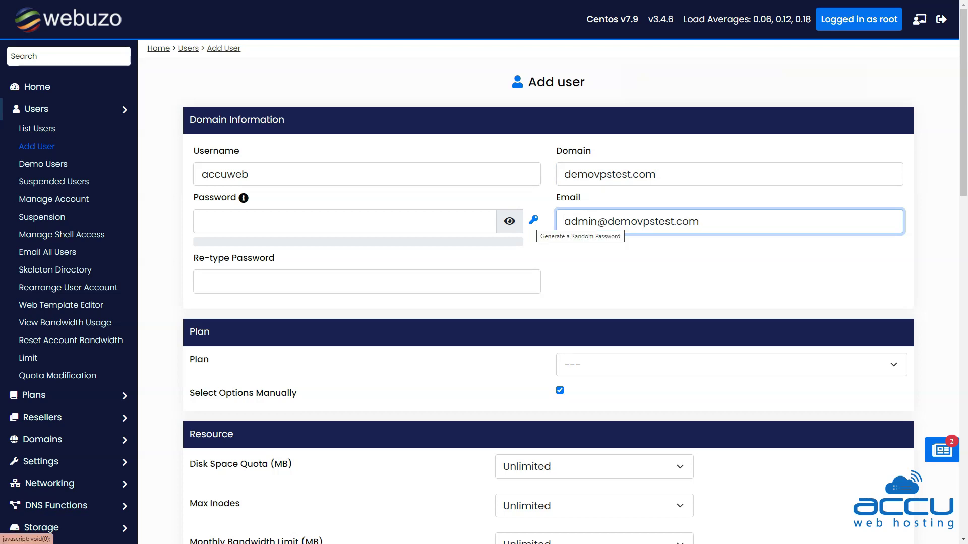
{"action": "left_click", "coordinate": [533, 220]}
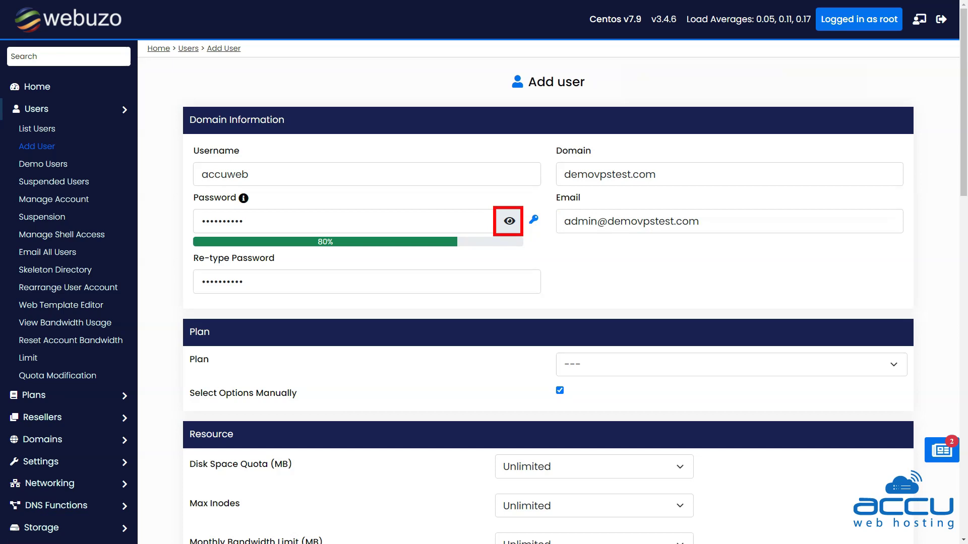
{"action": "left_click", "coordinate": [509, 221]}
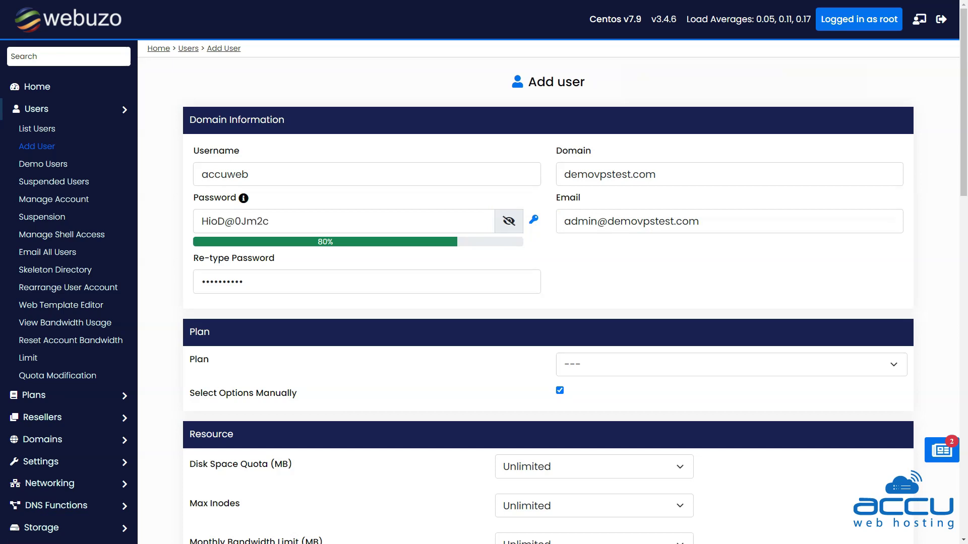
{"action": "scroll", "coordinate": [548, 302], "scroll_direction": "down", "scroll_amount": 3}
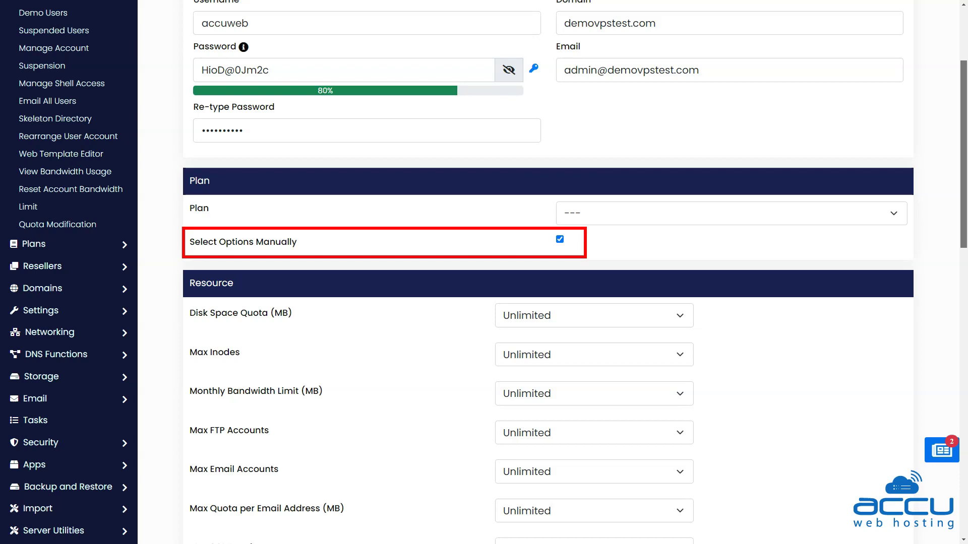
{"action": "scroll", "coordinate": [548, 272], "scroll_direction": "down", "scroll_amount": 4}
{"action": "scroll", "coordinate": [548, 272], "scroll_direction": "down", "scroll_amount": 1}
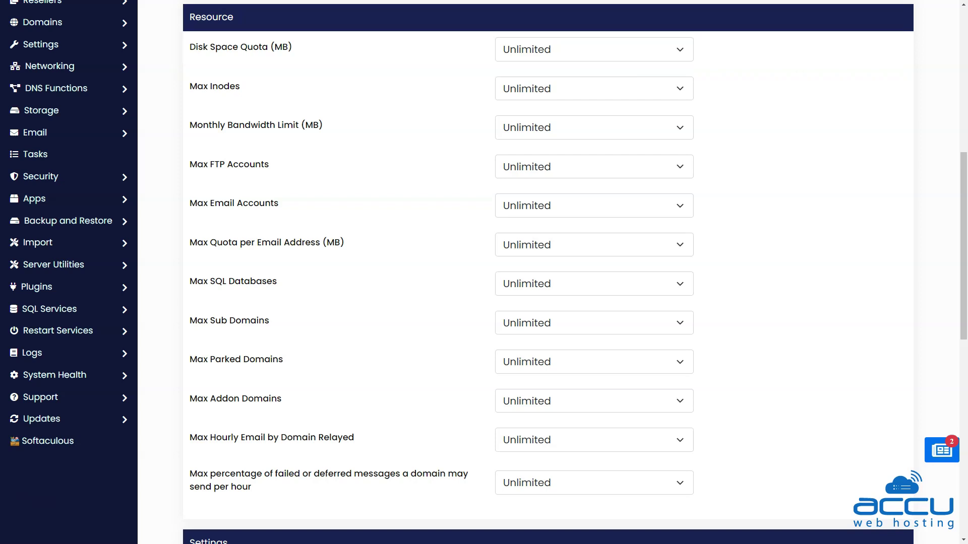
Set custom disk space of 20480 MB and monthly bandwidth of 2048576 MB
{"action": "left_click", "coordinate": [593, 49]}
{"action": "key", "text": "Return"}
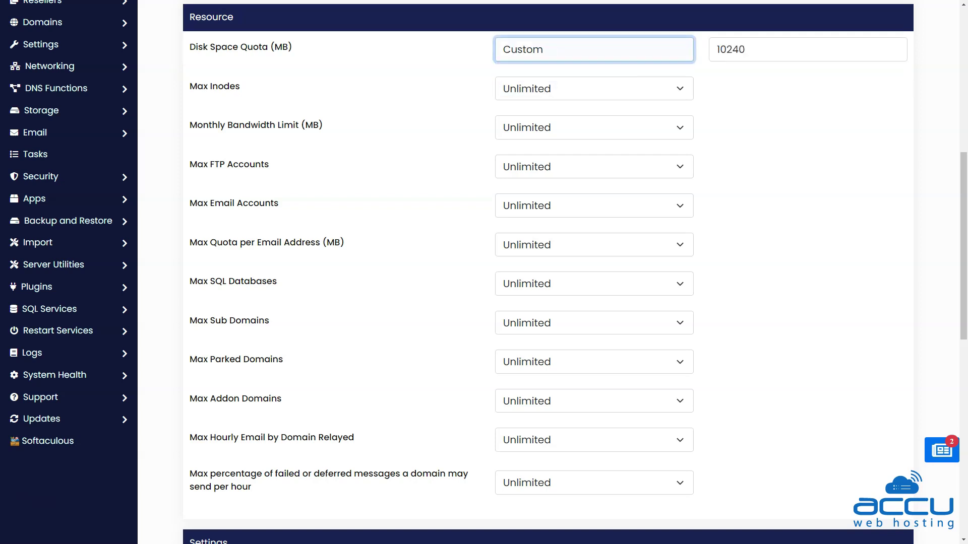
{"action": "left_click_drag", "start_coordinate": [746, 49], "coordinate": [717, 50]}
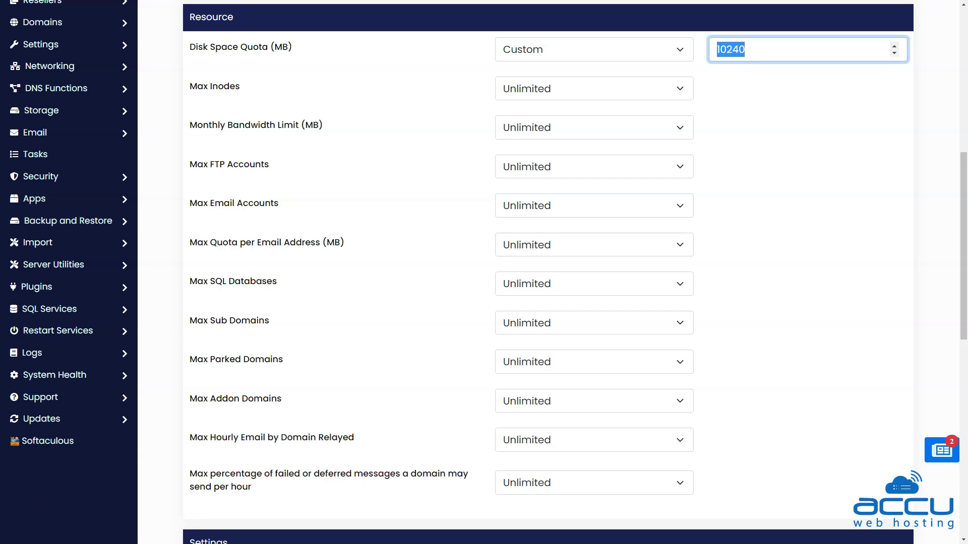
{"action": "type", "text": "20480"}
{"action": "left_click", "coordinate": [593, 127]}
{"action": "left_click", "coordinate": [524, 161]}
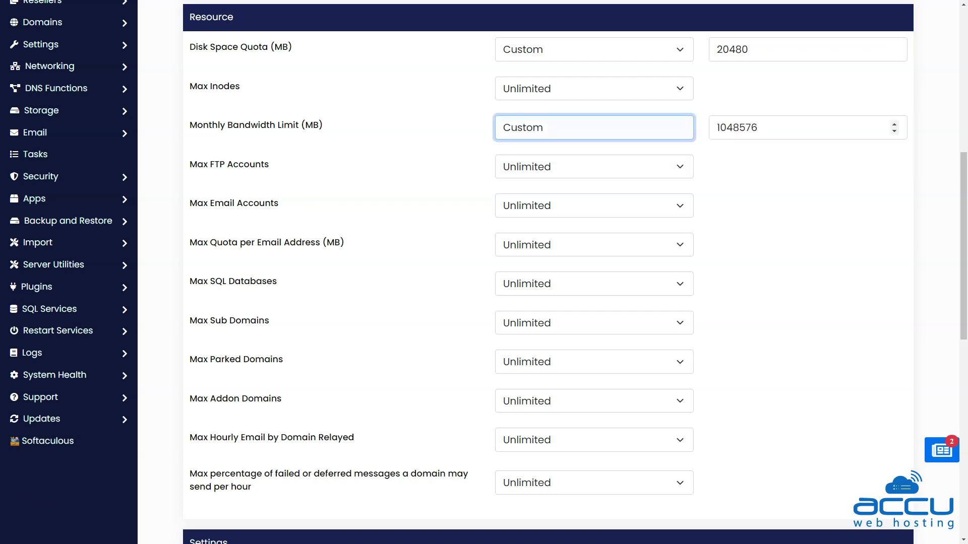
{"action": "left_click", "coordinate": [721, 127]}
{"action": "key", "text": "BackSpace"}
{"action": "type", "text": "2"}
Set custom limits of 20 FTP accounts and 50 email accounts
{"action": "left_click", "coordinate": [594, 167]}
{"action": "left_click", "coordinate": [524, 200]}
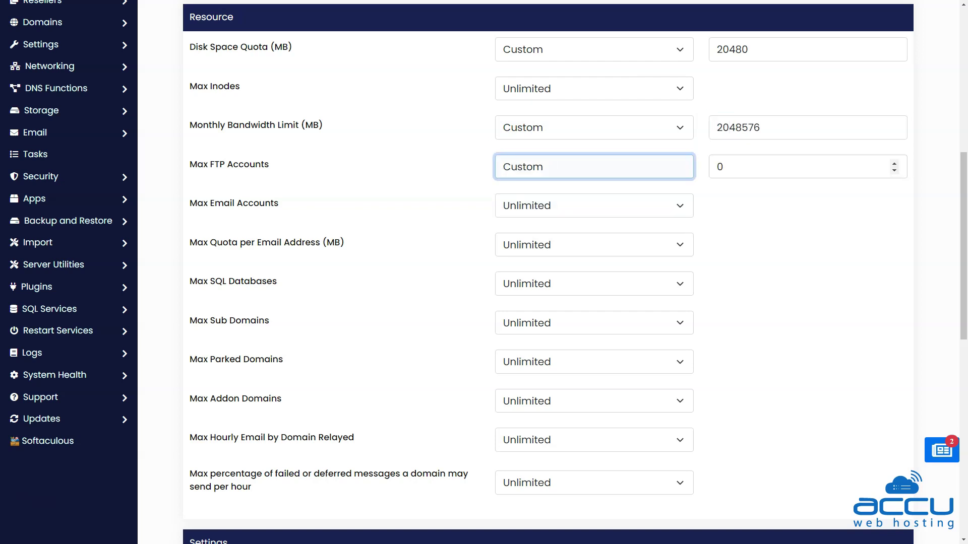
{"action": "key", "text": "Tab"}
{"action": "type", "text": "20"}
{"action": "left_click", "coordinate": [593, 206]}
{"action": "left_click", "coordinate": [524, 239]}
{"action": "key", "text": "Tab"}
{"action": "type", "text": "50"}
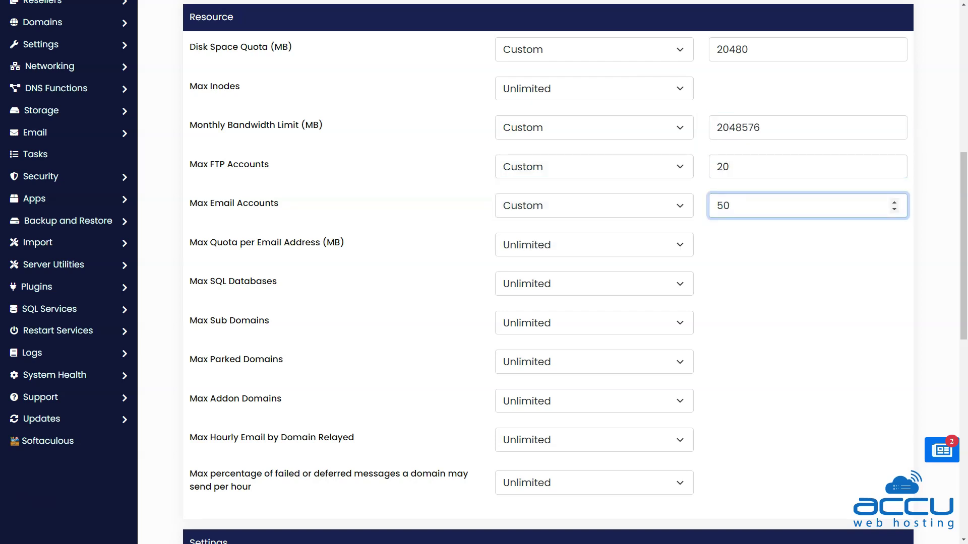
Set custom limits of 5 for Max SQL Databases and Max Sub Domains
{"action": "left_click", "coordinate": [594, 283]}
{"action": "left_click", "coordinate": [524, 320]}
{"action": "key", "text": "Tab"}
{"action": "type", "text": "5"}
{"action": "left_click", "coordinate": [594, 322]}
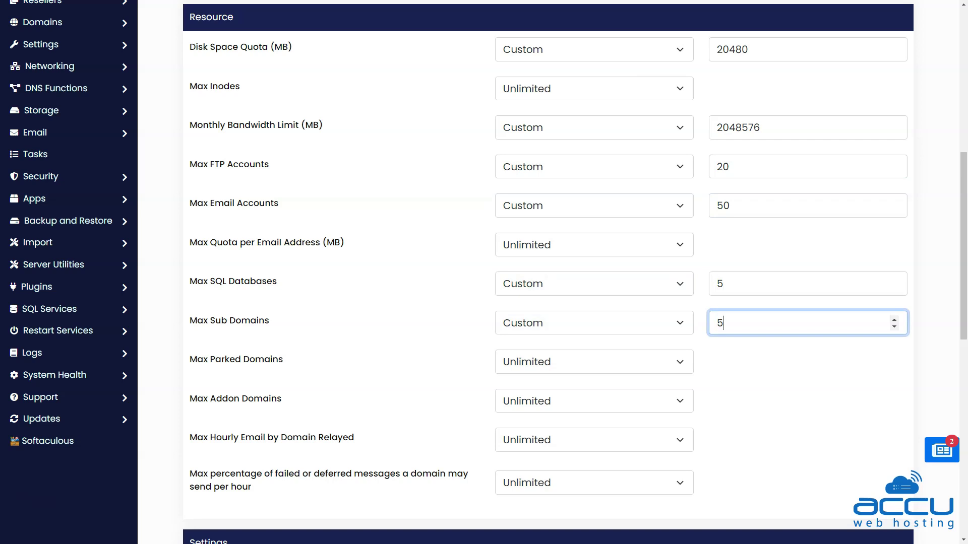
{"action": "key", "text": "Tab"}
Set Max Parked Domains to a custom 5 and switch Max Addon Domains to Custom
{"action": "key", "text": "alt+Down"}
{"action": "key", "text": "Down"}
{"action": "key", "text": "Return"}
{"action": "key", "text": "Tab"}
{"action": "type", "text": "5"}
{"action": "key", "text": "Tab"}
{"action": "key", "text": "c"}
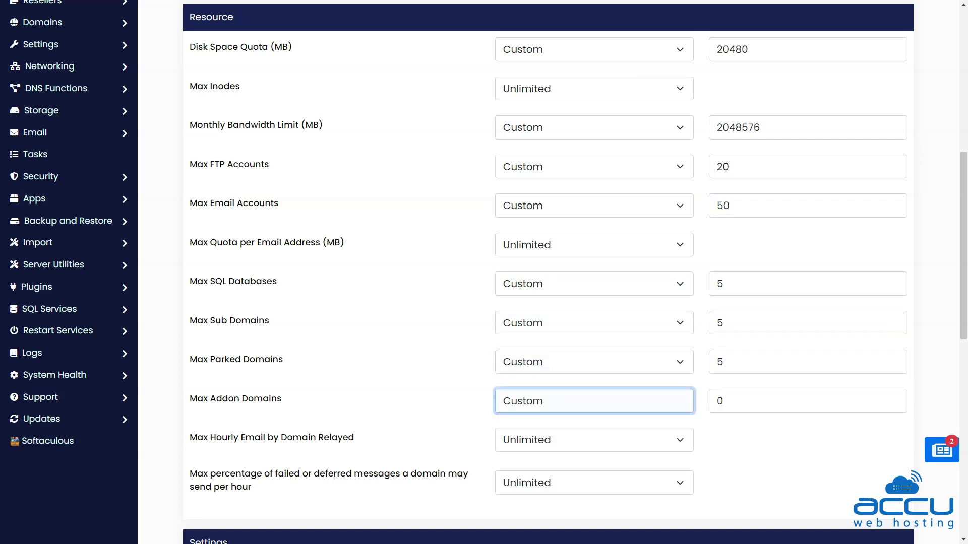
{"action": "key", "text": "Tab"}
Enter 5 for Max Addon Domains, then enable Shell Access and Deny Cron
{"action": "type", "text": "5"}
{"action": "scroll", "coordinate": [548, 272], "scroll_direction": "down", "scroll_amount": 3}
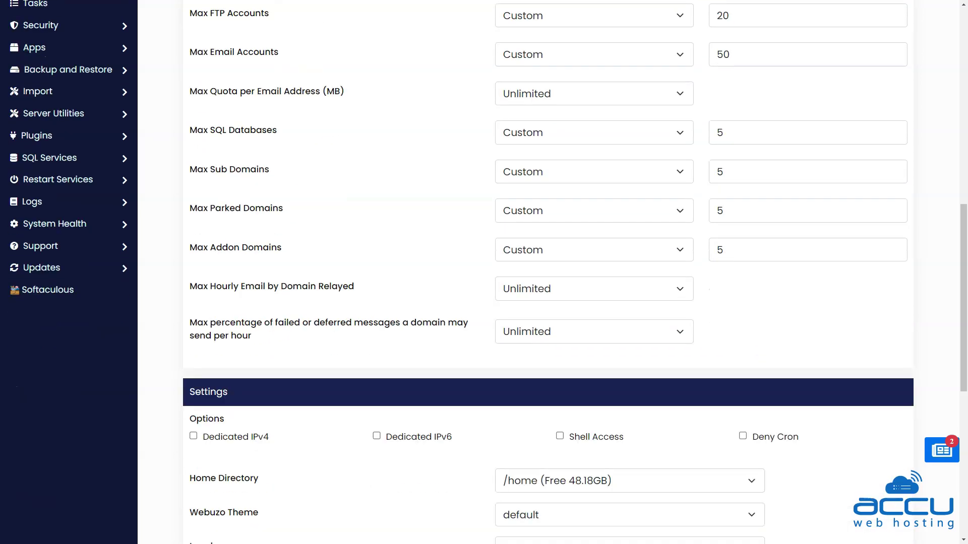
{"action": "scroll", "coordinate": [548, 272], "scroll_direction": "down", "scroll_amount": 4}
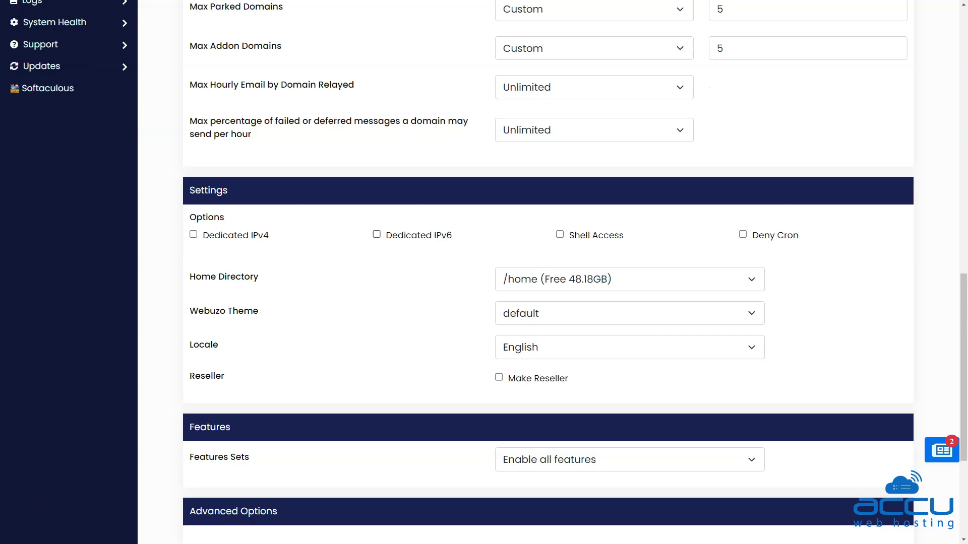
{"action": "left_click", "coordinate": [560, 235]}
{"action": "left_click", "coordinate": [742, 234]}
{"action": "scroll", "coordinate": [548, 272], "scroll_direction": "down", "scroll_amount": 3}
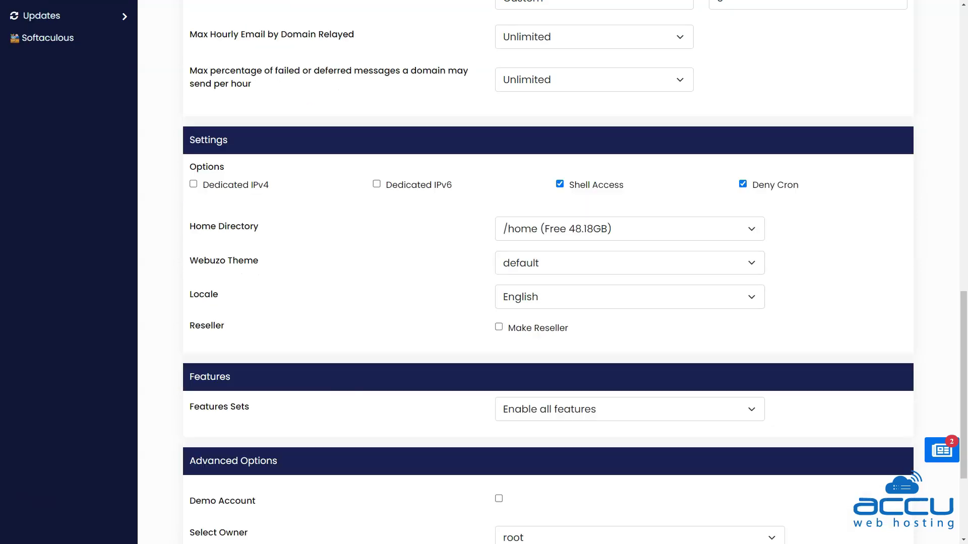
{"action": "scroll", "coordinate": [548, 272], "scroll_direction": "down", "scroll_amount": 1}
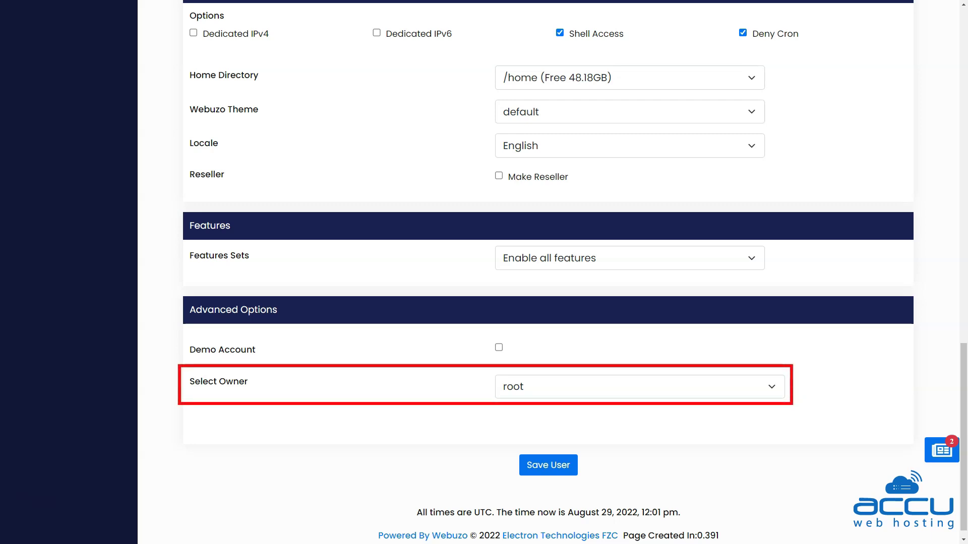
Keep root as owner, save the accuweb user and dismiss the Done confirmation
{"action": "left_click", "coordinate": [639, 386]}
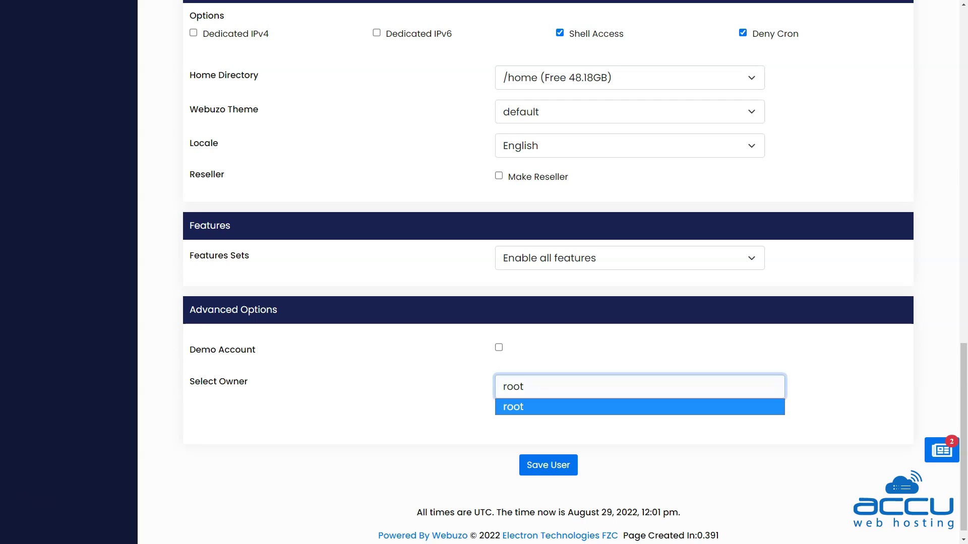
{"action": "key", "text": "Return"}
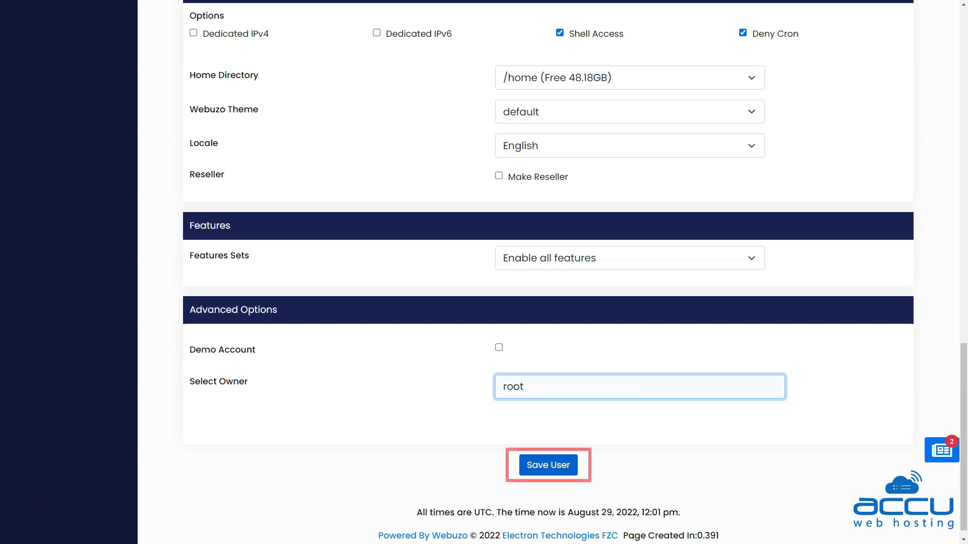
{"action": "key", "text": "Return"}
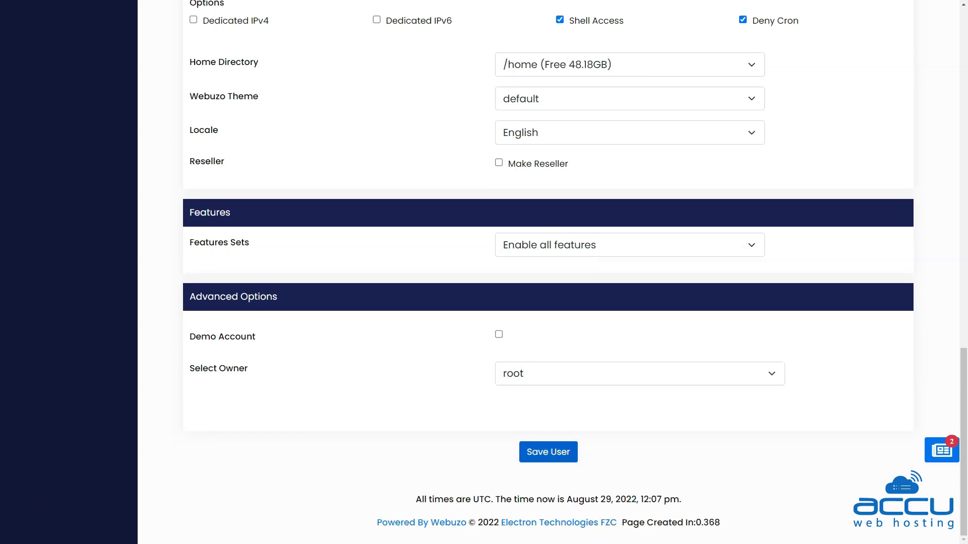
{"action": "key", "text": "Return"}
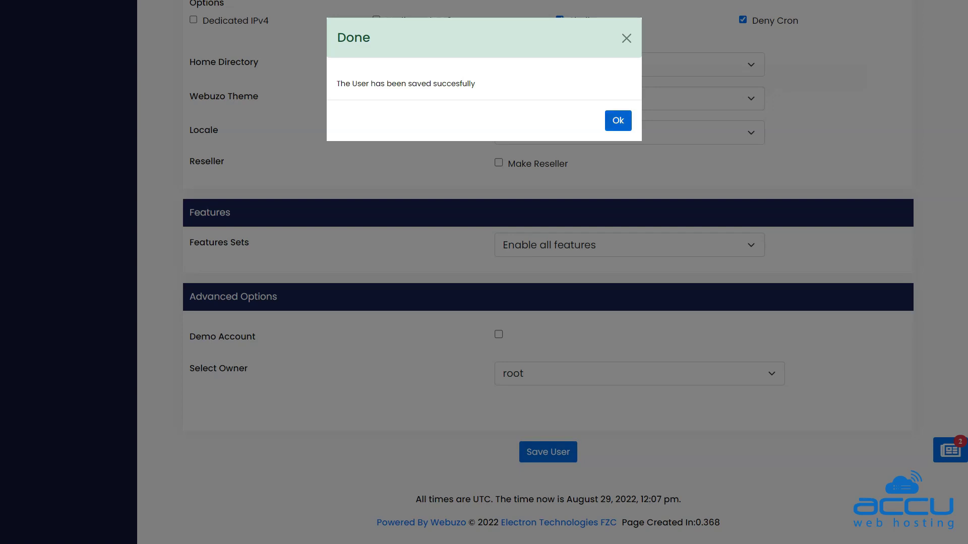
{"action": "left_click", "coordinate": [618, 120]}
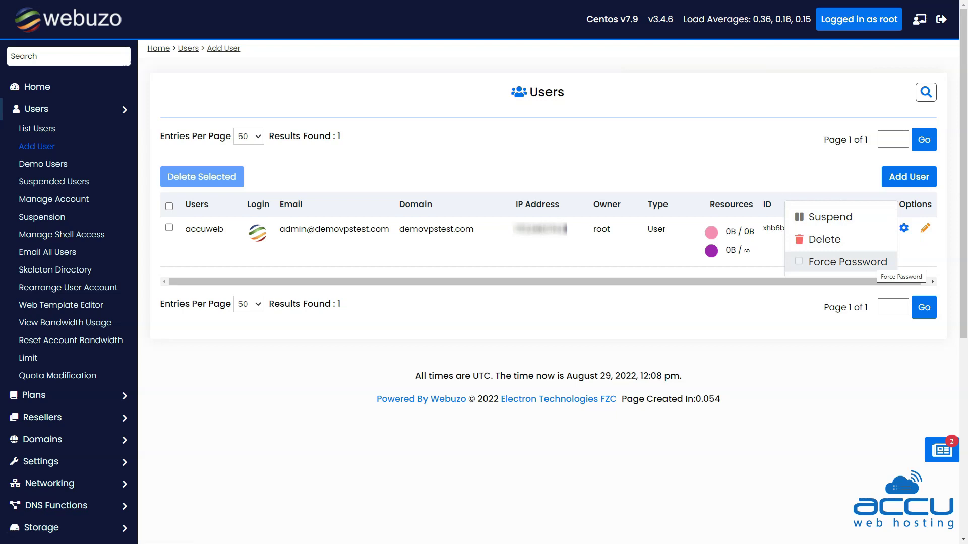
Close the options menu on the accuweb row in the Users list
{"action": "key", "text": "Escape"}
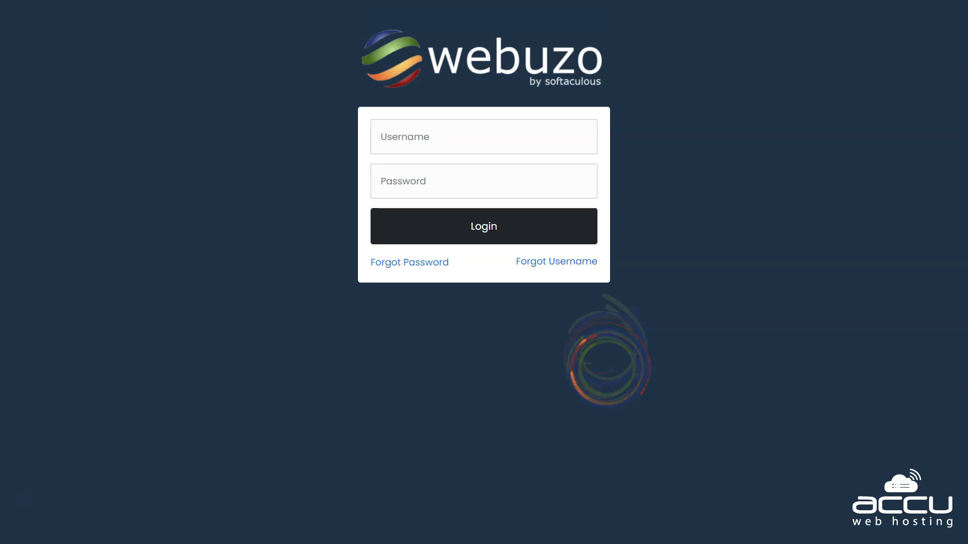
Log in to the end-user panel as accuweb with the account password, in full screen
{"action": "key", "text": "F11"}
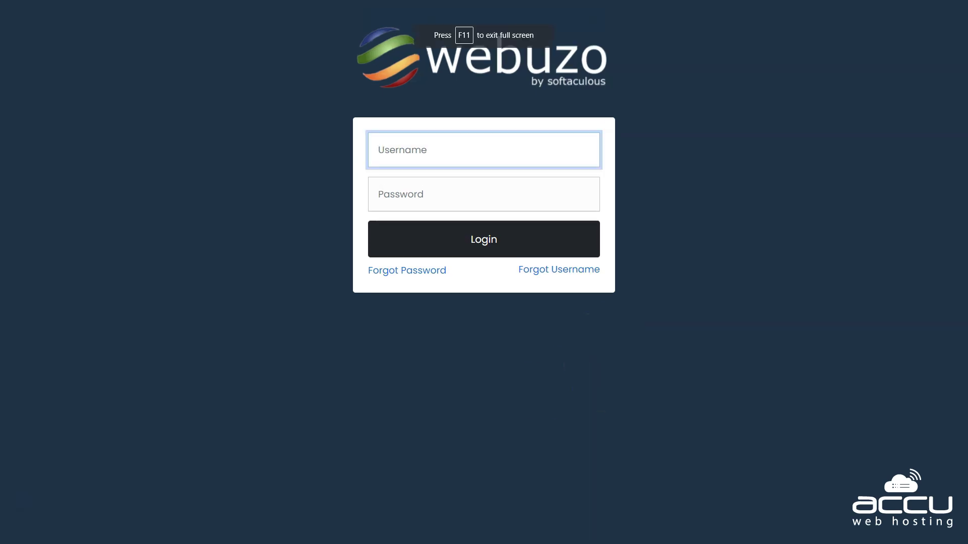
{"action": "type", "text": "accuweb"}
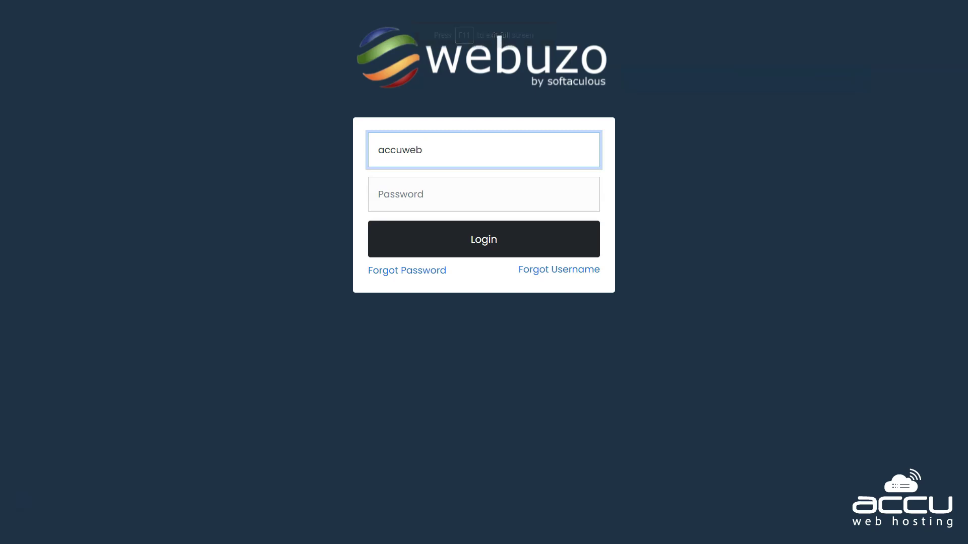
{"action": "key", "text": "Tab"}
{"action": "key", "text": "ctrl+v"}
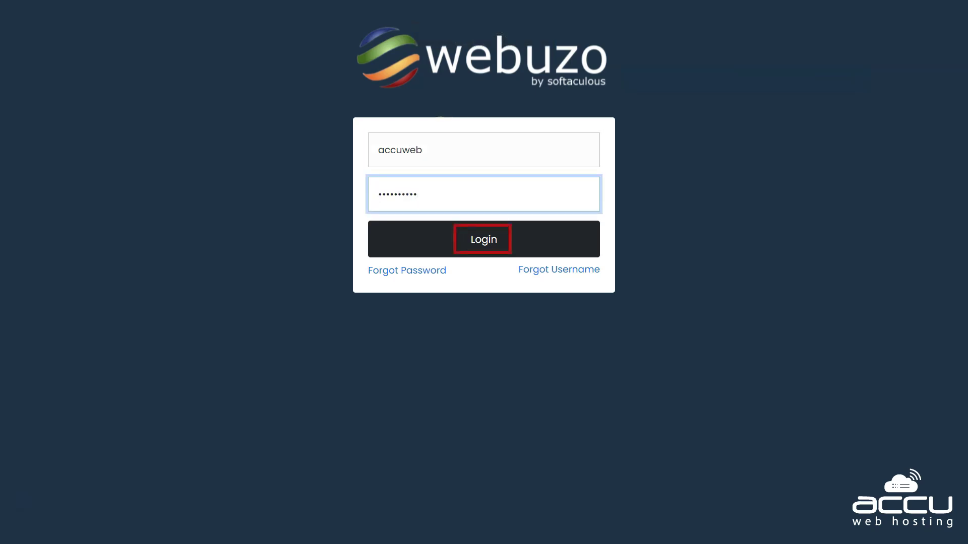
{"action": "left_click", "coordinate": [483, 240]}
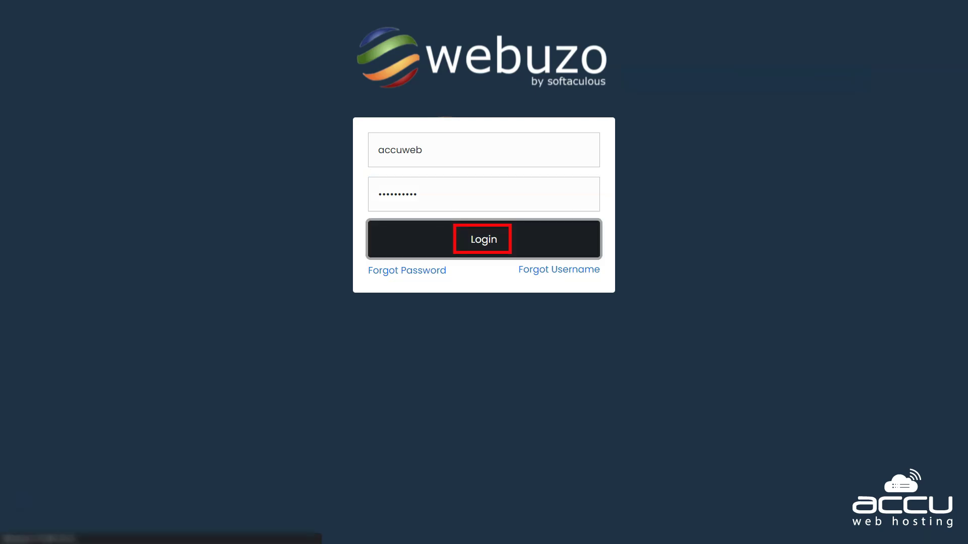